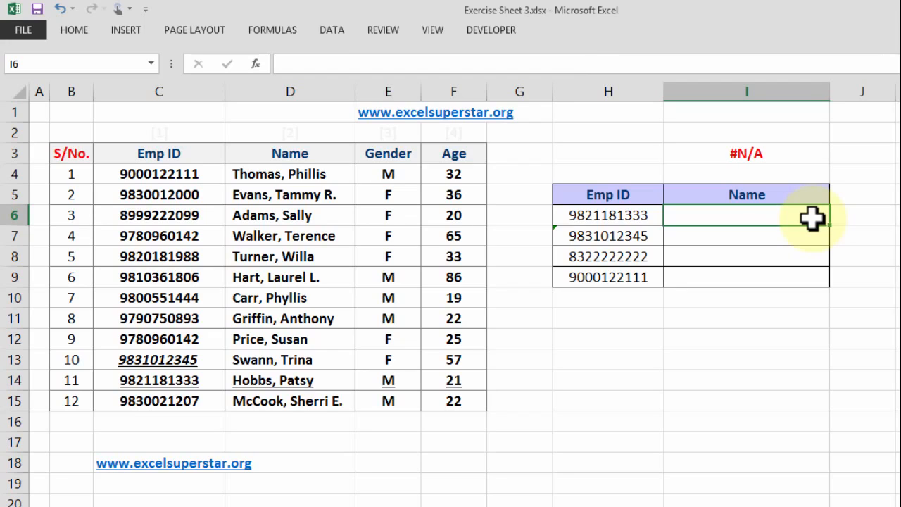
# Start a VLOOKUP formula in I6 with H6 as the lookup value and C3:F15 as the table array.
pyautogui.write('=vl')
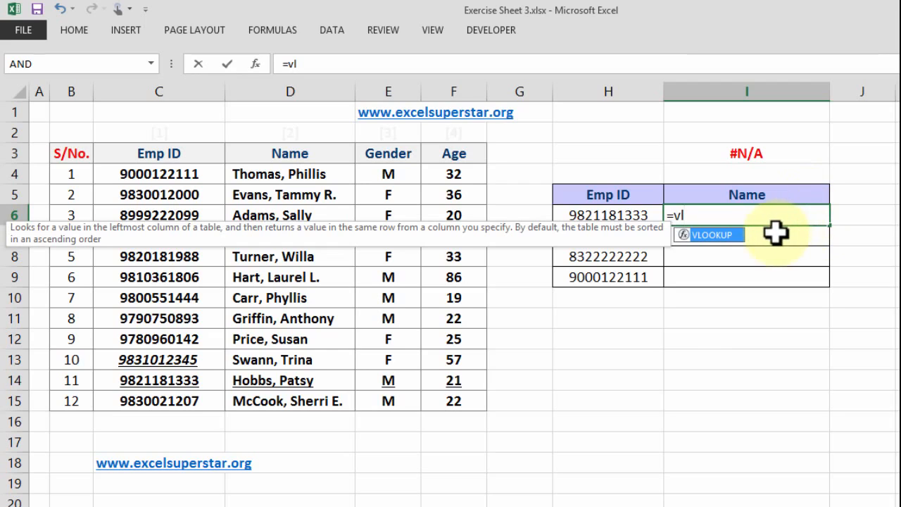
pyautogui.press('Tab')
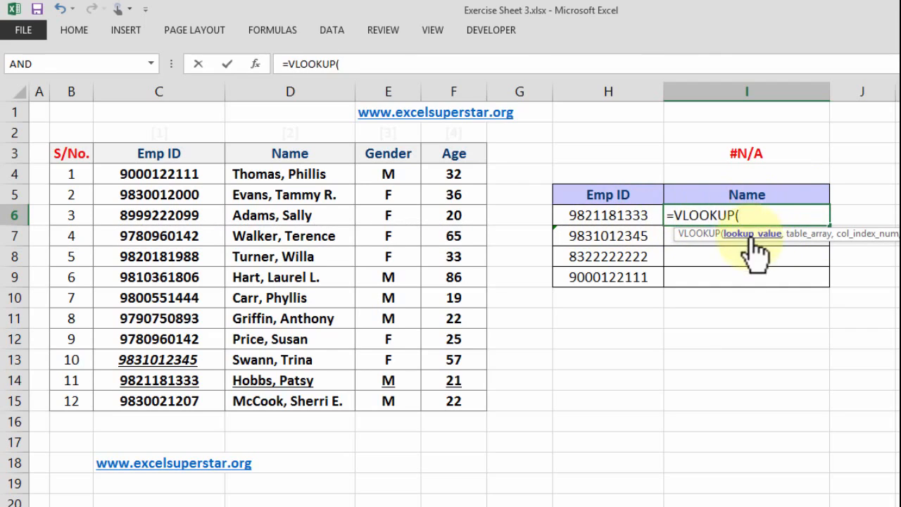
pyautogui.click(574, 219)
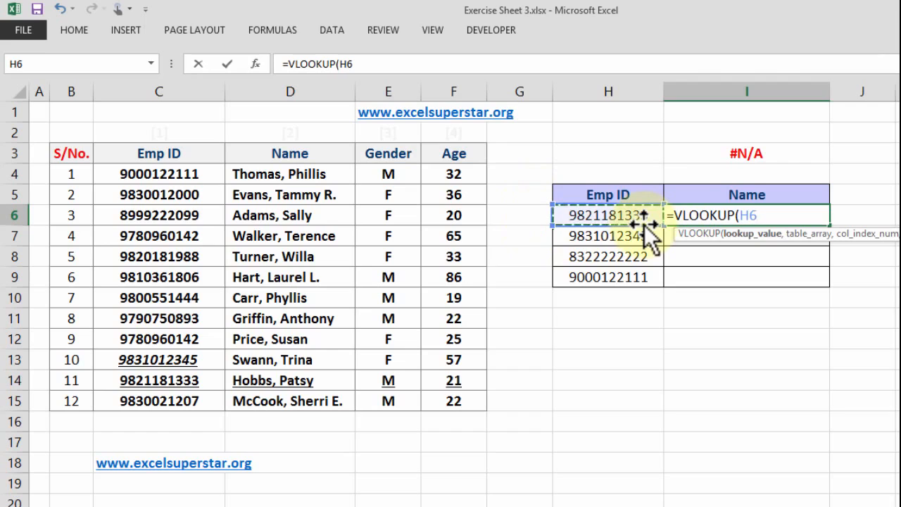
pyautogui.write(',')
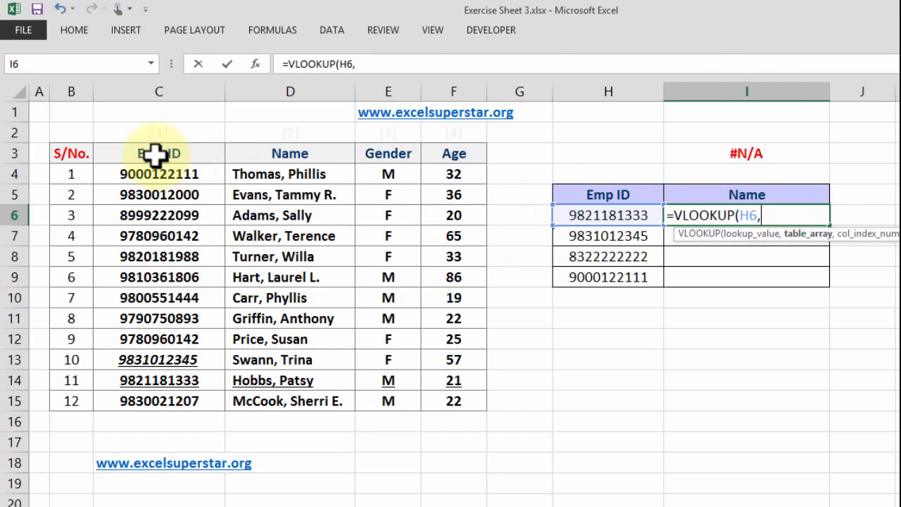
pyautogui.moveTo(154, 150); pyautogui.dragTo(461, 398)
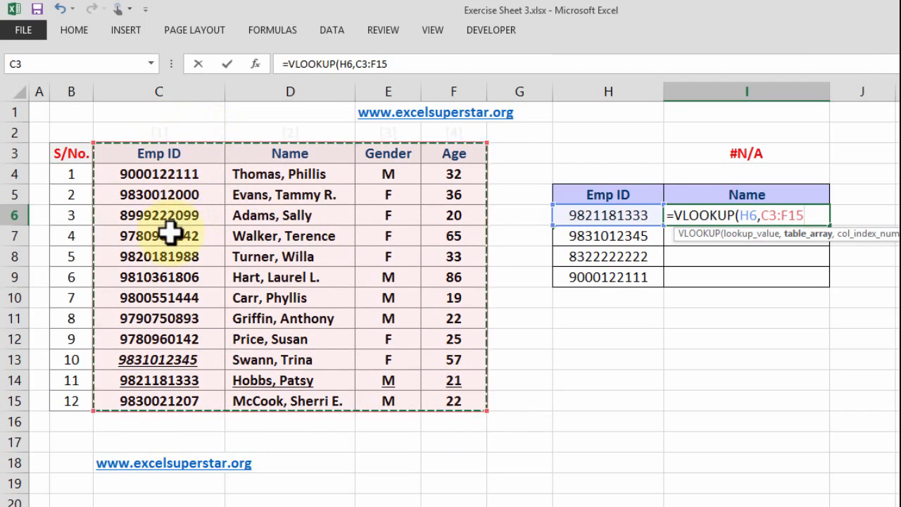
pyautogui.moveTo(68, 154); pyautogui.dragTo(438, 407)
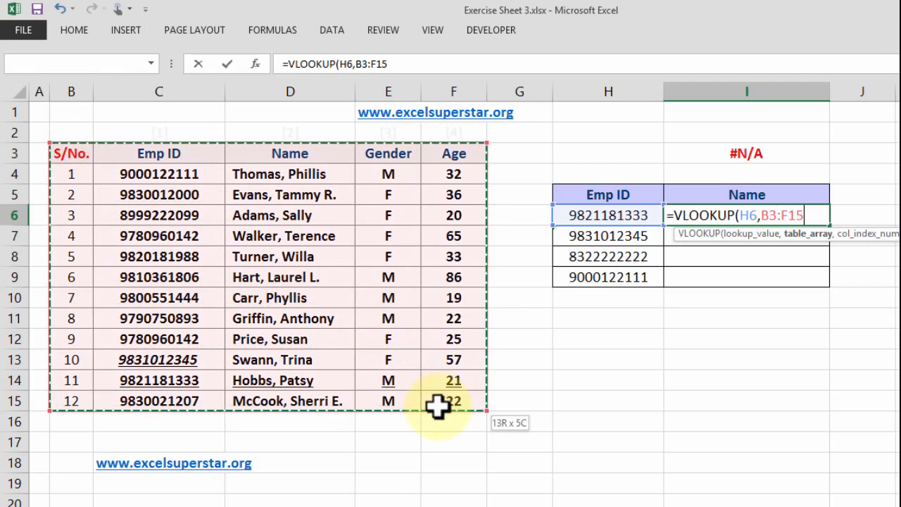
pyautogui.moveTo(132, 148); pyautogui.dragTo(329, 313)
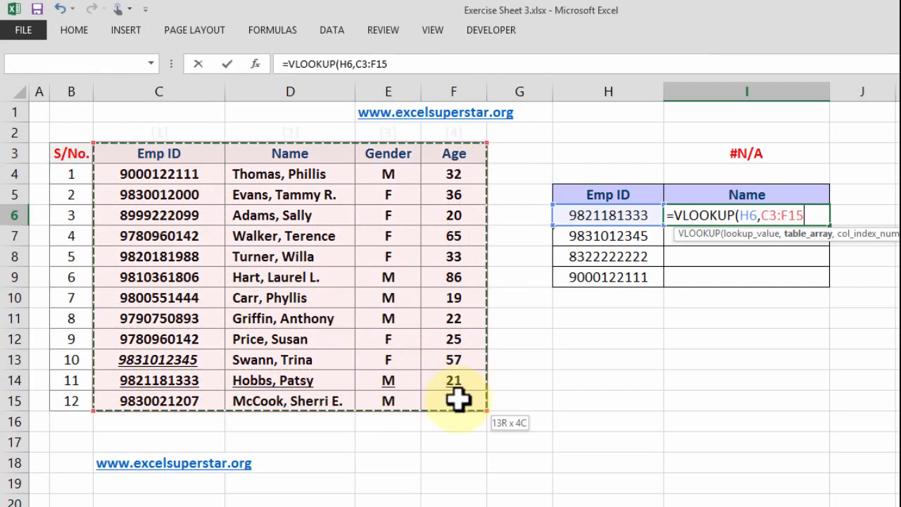
pyautogui.moveTo(457, 400); pyautogui.dragTo(458, 399)
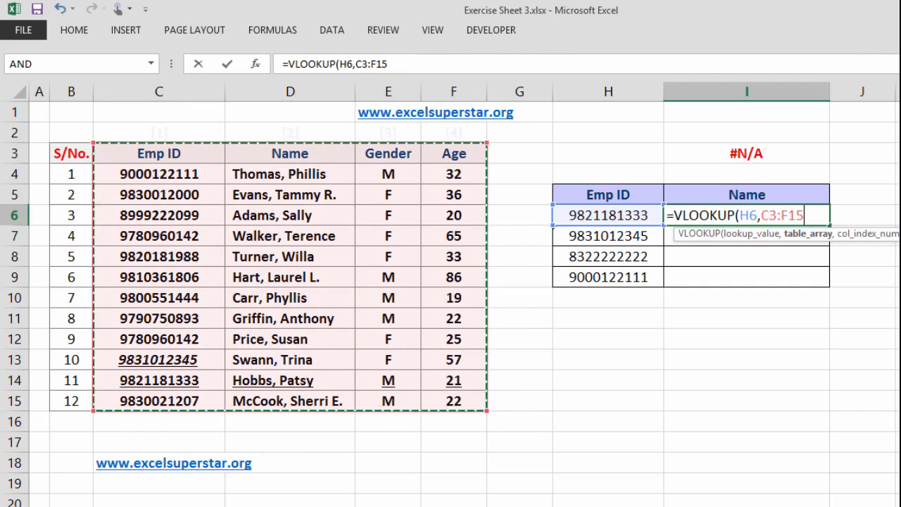
pyautogui.press('F4')
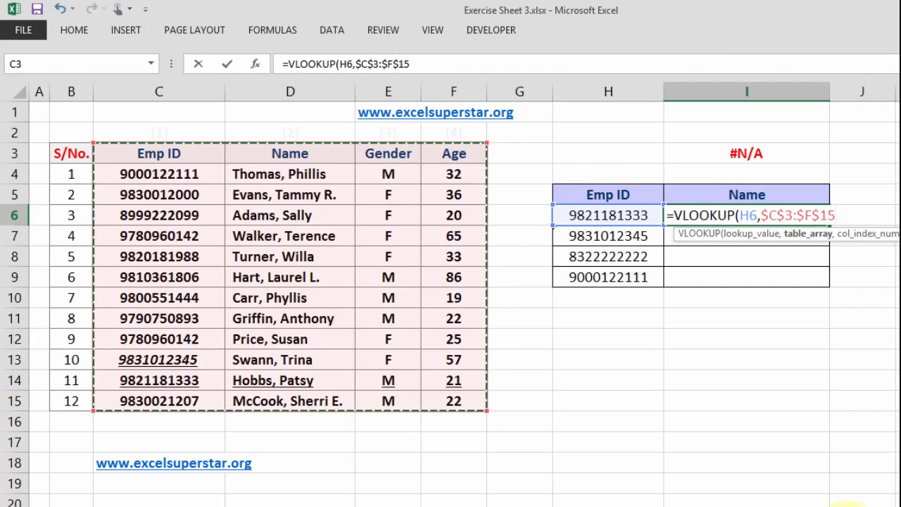
pyautogui.press('F4')
pyautogui.press('F4')
pyautogui.press('F4')
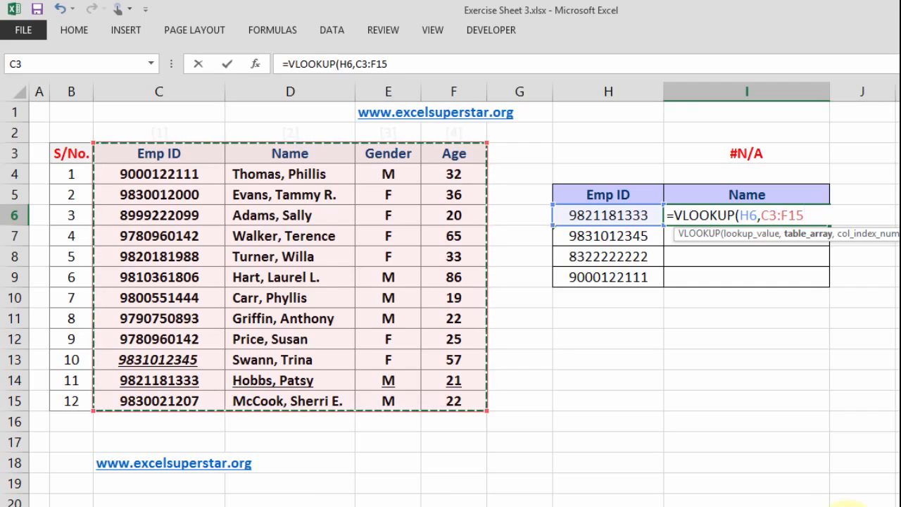
# Complete the I6 lookup with column index 2 and exact match FALSE, and fill the formula down through I9.
pyautogui.write(',')
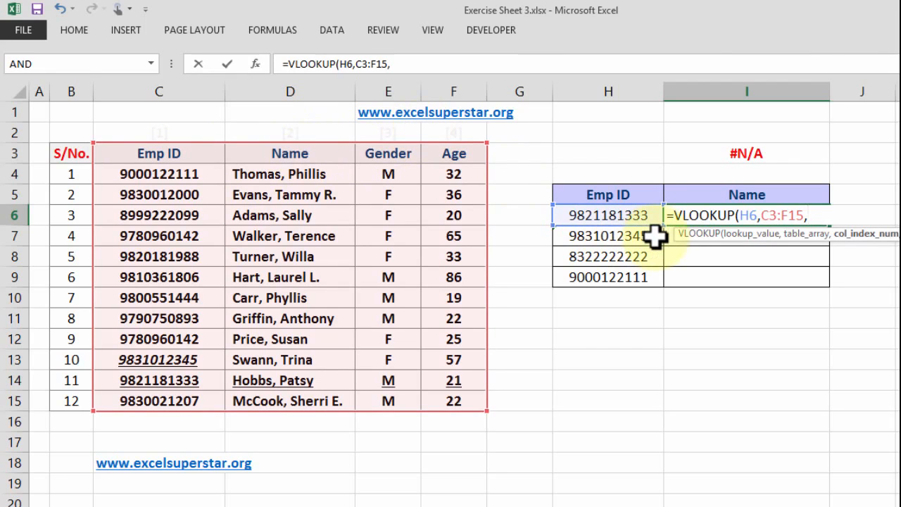
pyautogui.write(',')
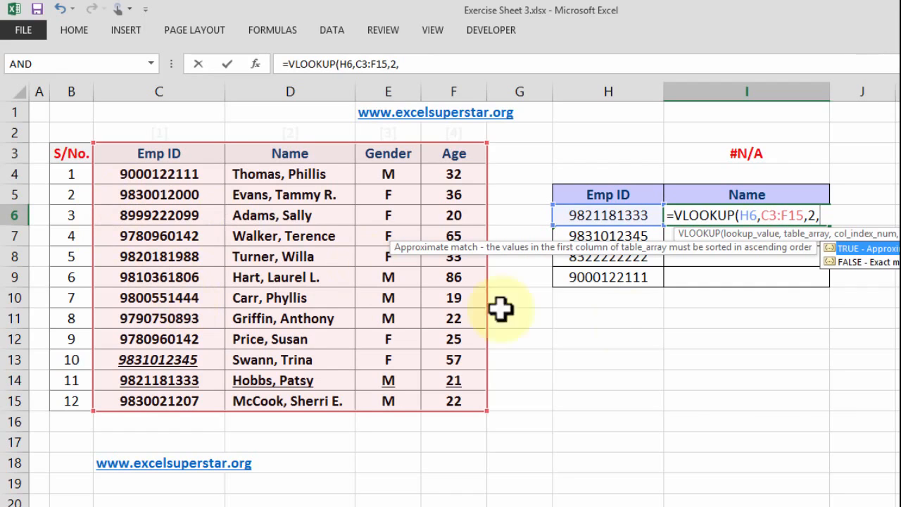
pyautogui.doubleClick(852, 262)
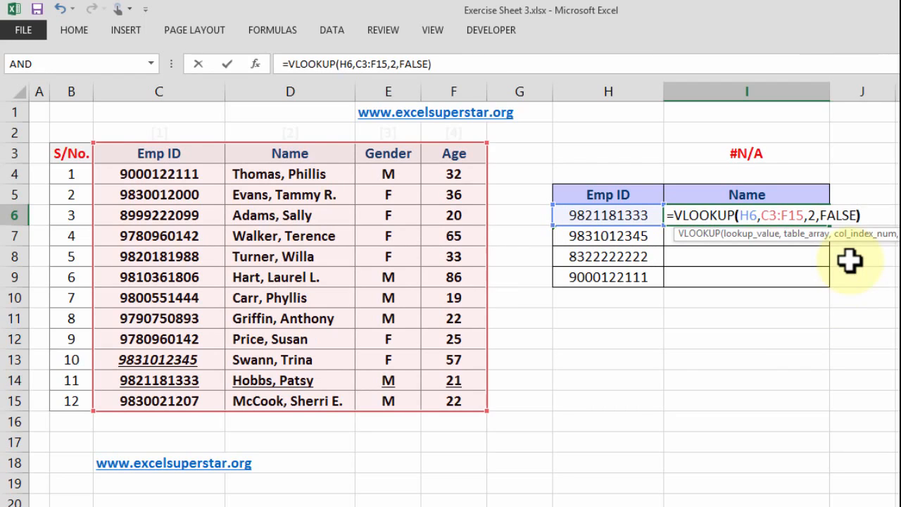
pyautogui.press('Return')
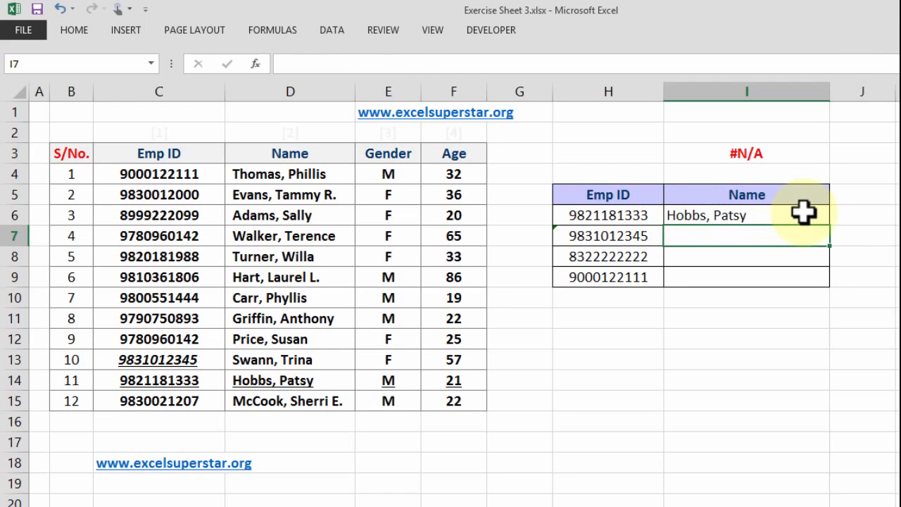
pyautogui.click(804, 213)
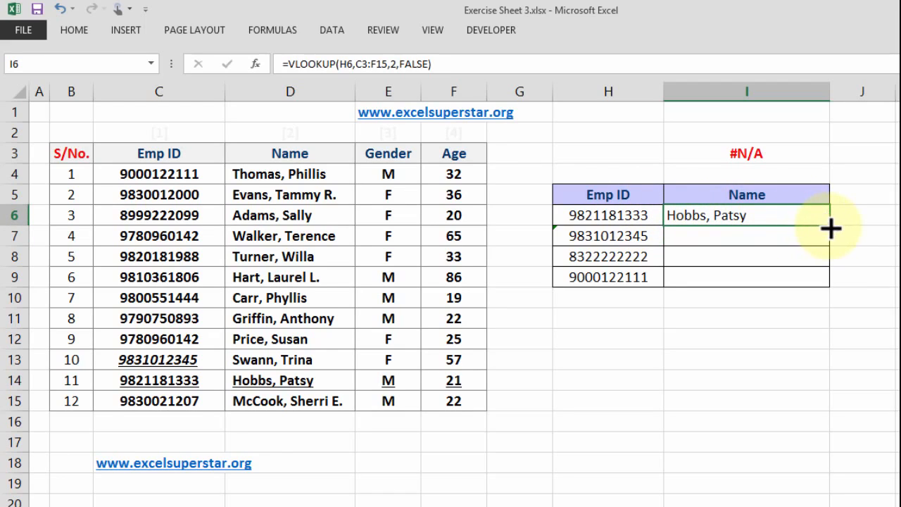
pyautogui.moveTo(828, 232); pyautogui.dragTo(828, 292)
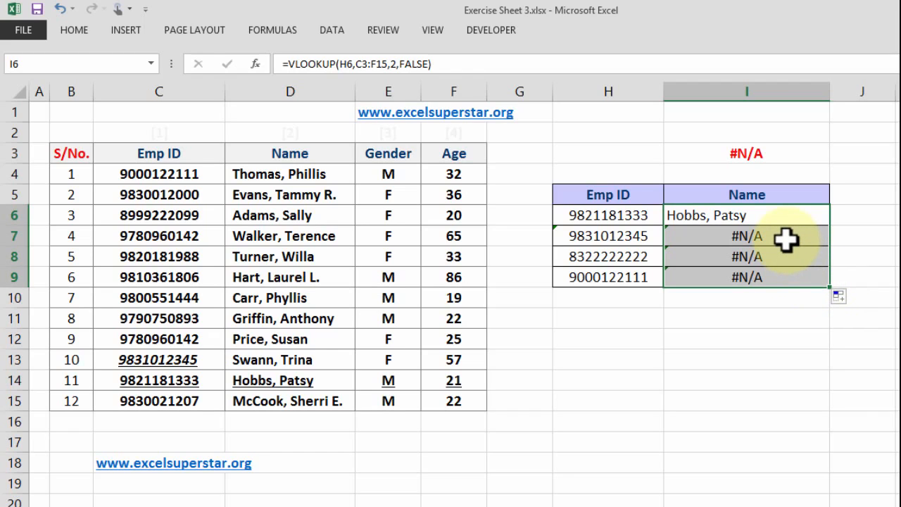
# Underline and italicize the Emp ID and Name cells H8:I8.
pyautogui.moveTo(612, 256); pyautogui.dragTo(711, 255)
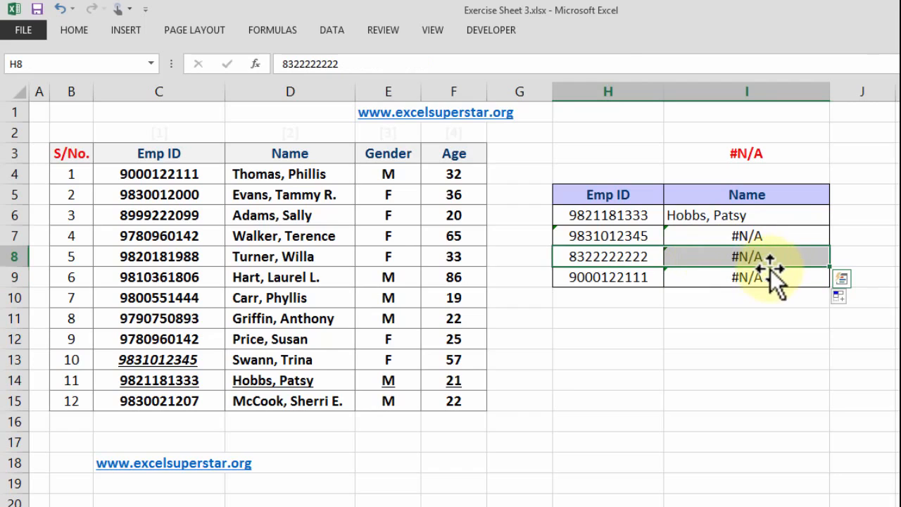
pyautogui.hotkey('ctrl', 'u')
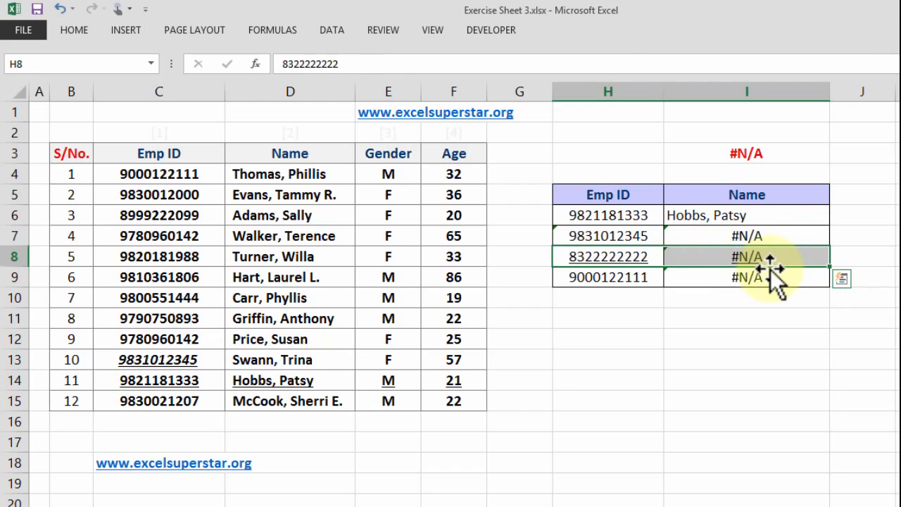
pyautogui.hotkey('ctrl', 'i')
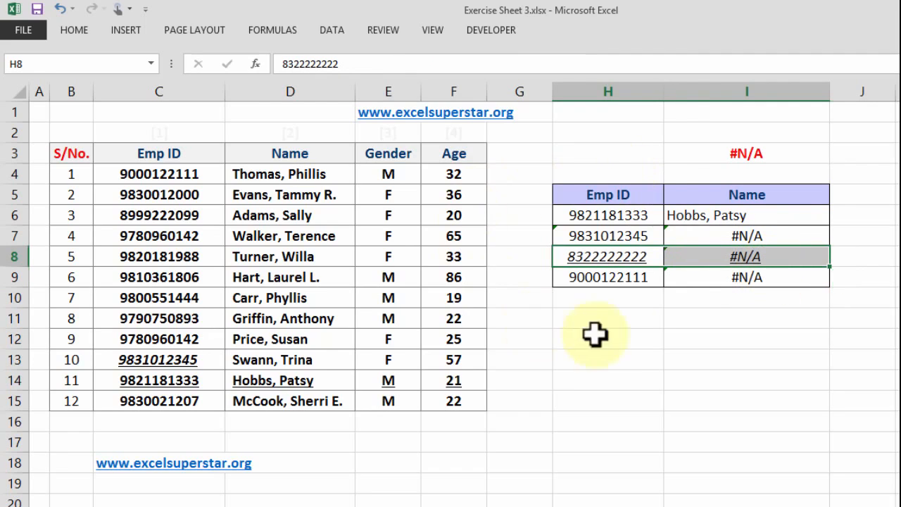
# Check the ID in H8 against the Emp ID column C4:C15, and enter the label Genuine in J8.
pyautogui.click(602, 257)
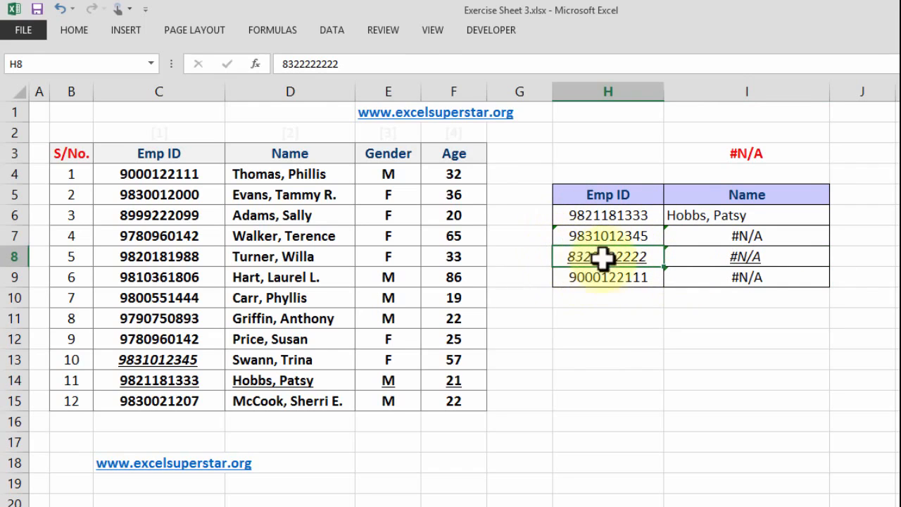
pyautogui.moveTo(186, 178); pyautogui.dragTo(169, 400)
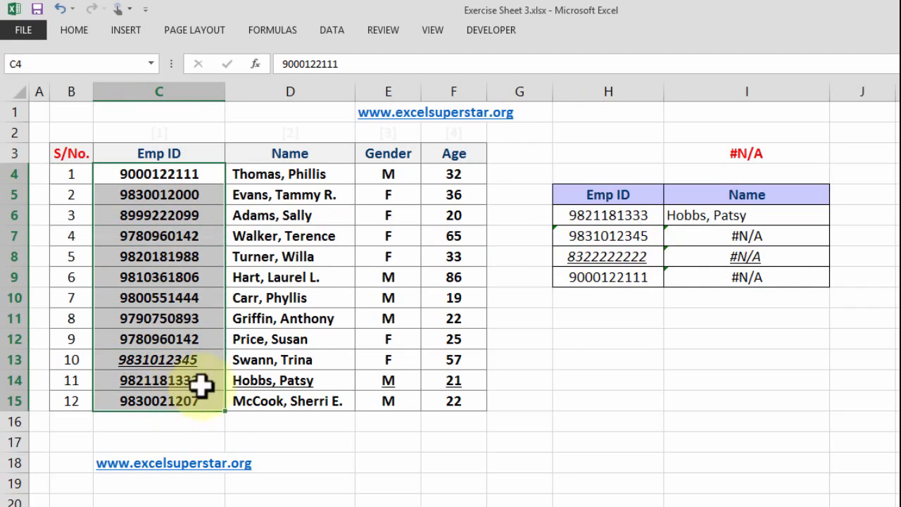
pyautogui.moveTo(781, 257); pyautogui.dragTo(612, 256)
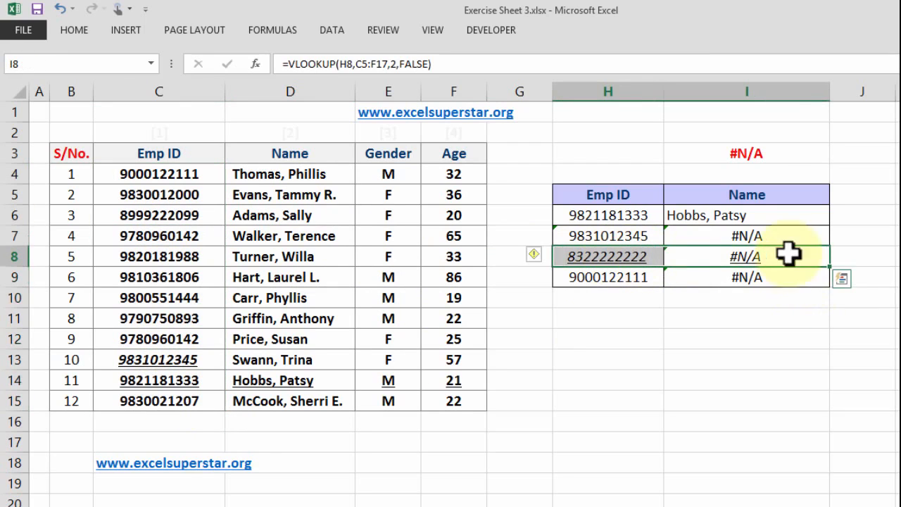
pyautogui.click(853, 252)
pyautogui.write('Genuine')
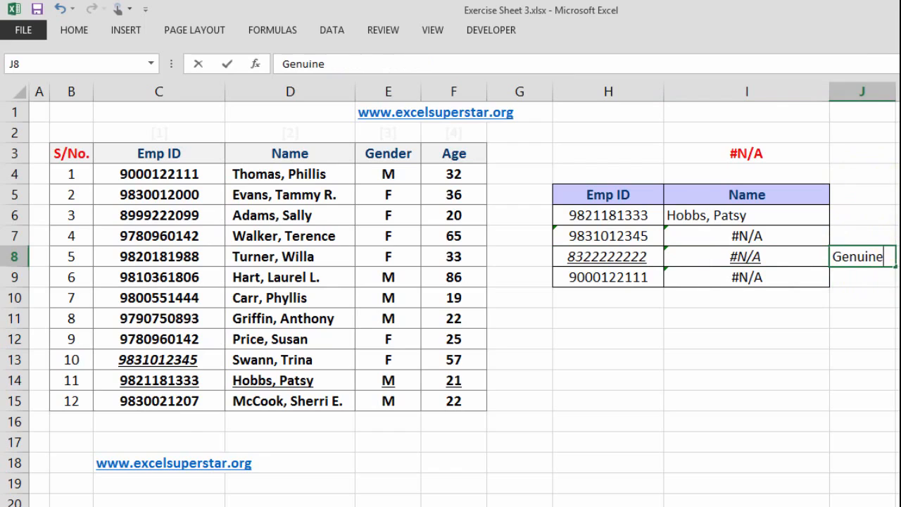
pyautogui.click(897, 298)
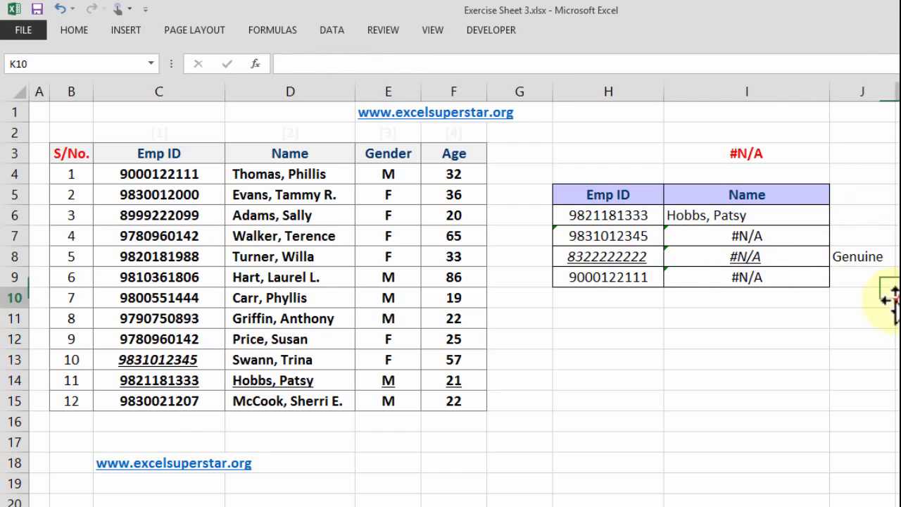
# Examine the lookup formula in I7, the source ID in C13 and the error indicator on H7.
pyautogui.click(737, 239)
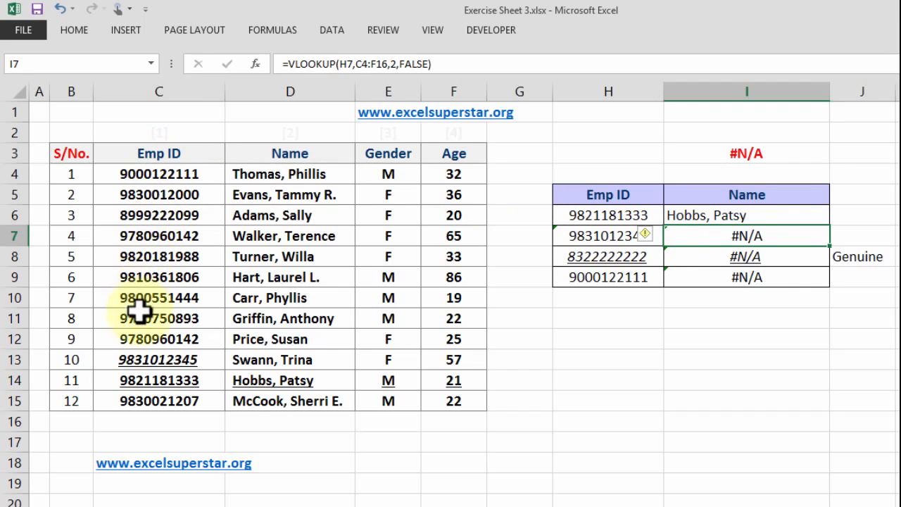
pyautogui.click(153, 362)
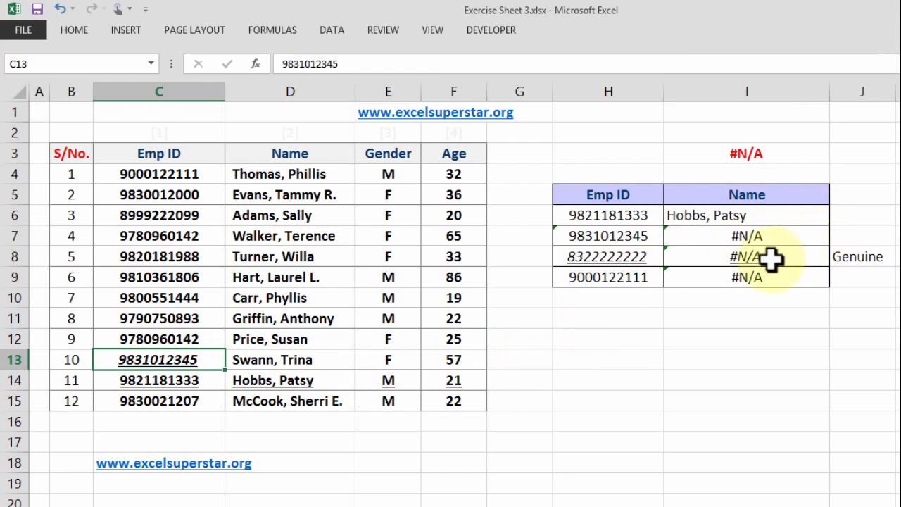
pyautogui.click(564, 236)
pyautogui.moveTo(543, 245)
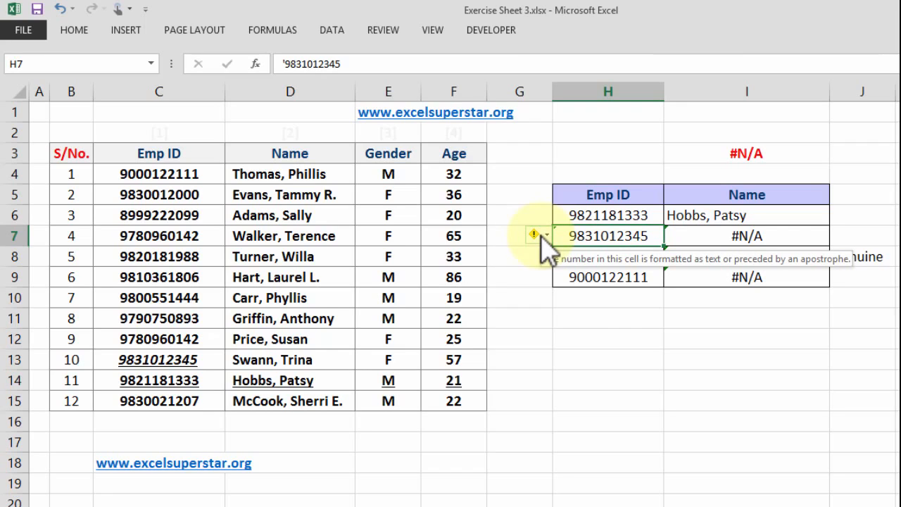
pyautogui.click(591, 340)
pyautogui.rightClick(592, 340)
pyautogui.press('Escape')
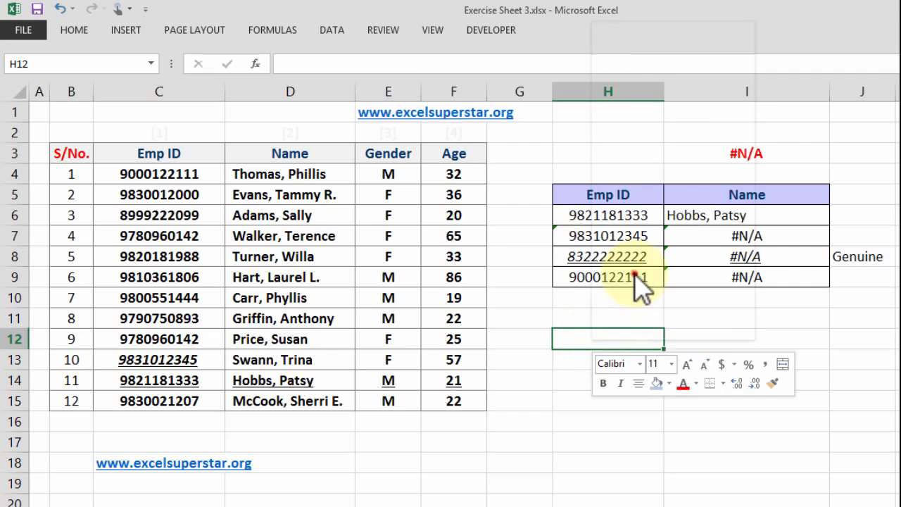
pyautogui.hotkey('ctrl', '1')
pyautogui.click(472, 244)
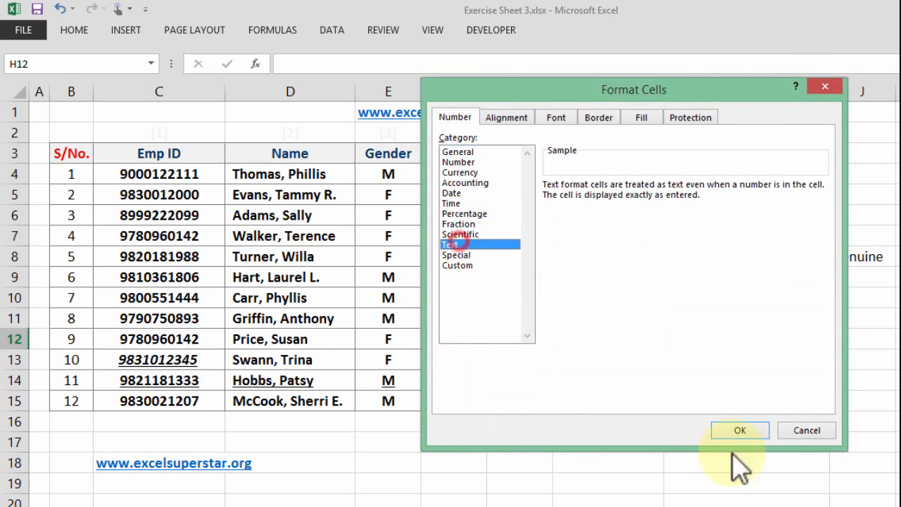
pyautogui.click(794, 432)
# Enter 8988 as a number in H12 and '8988 as text in H13 to compare with the apostrophe-prefixed ID in H7.
pyautogui.doubleClick(573, 236)
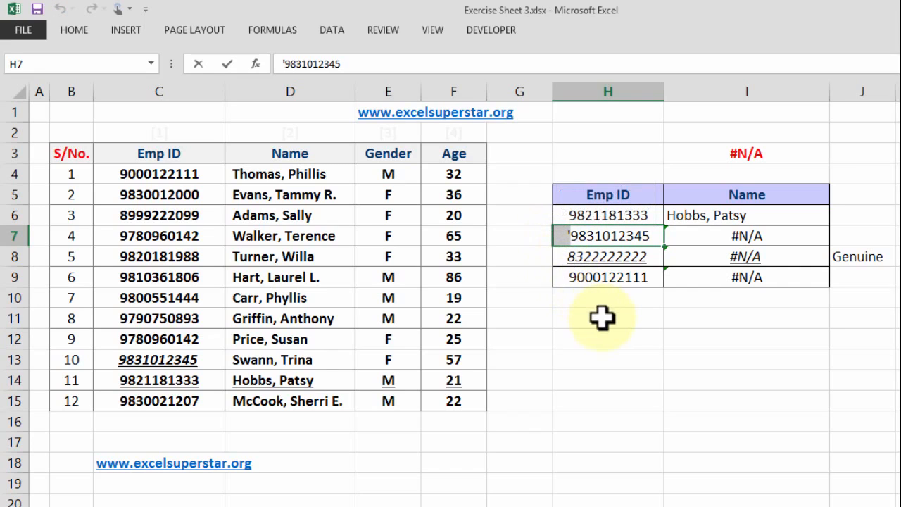
pyautogui.click(610, 339)
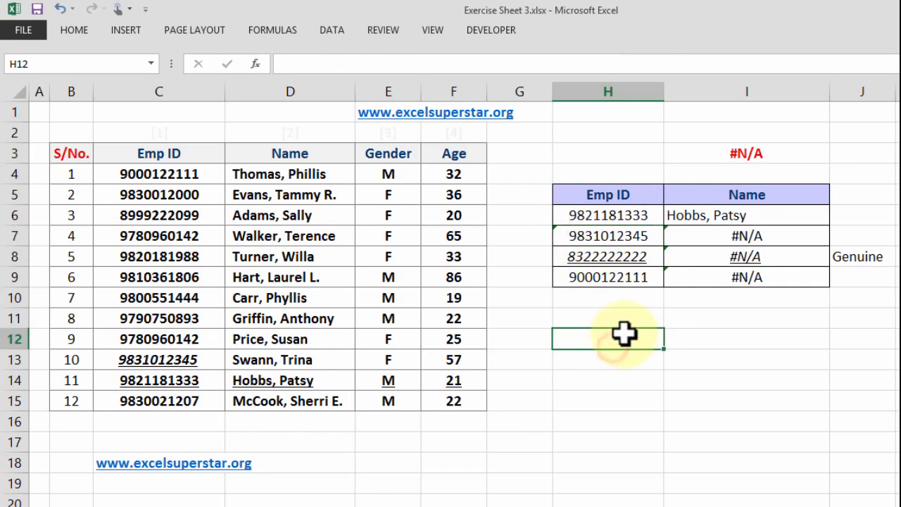
pyautogui.press('Return')
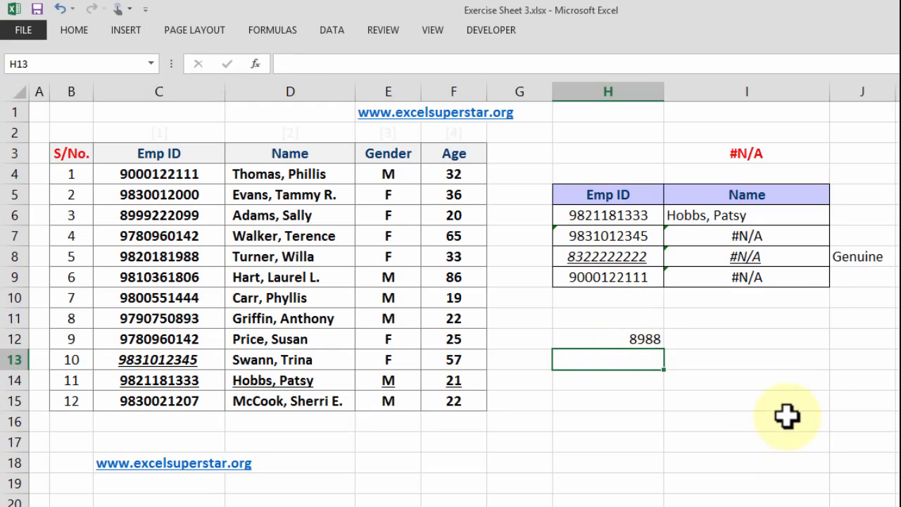
pyautogui.write("'")
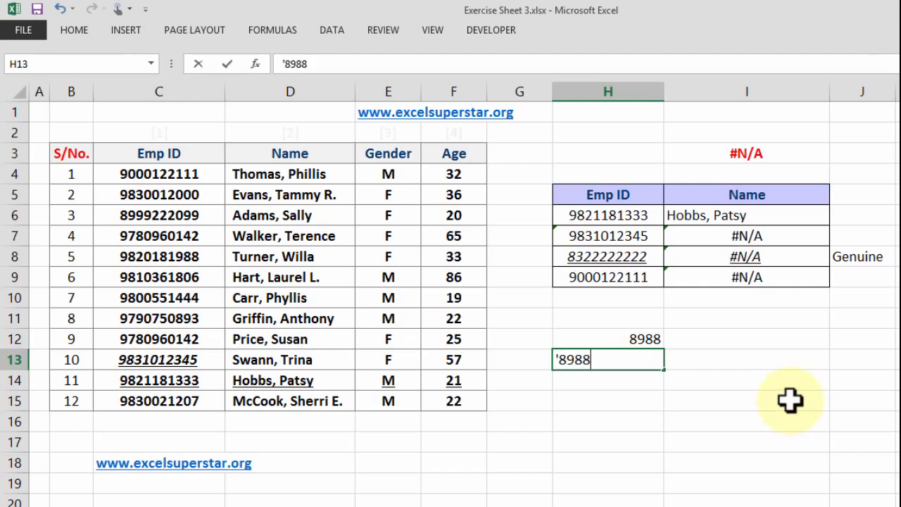
pyautogui.write('8988')
pyautogui.press('Return')
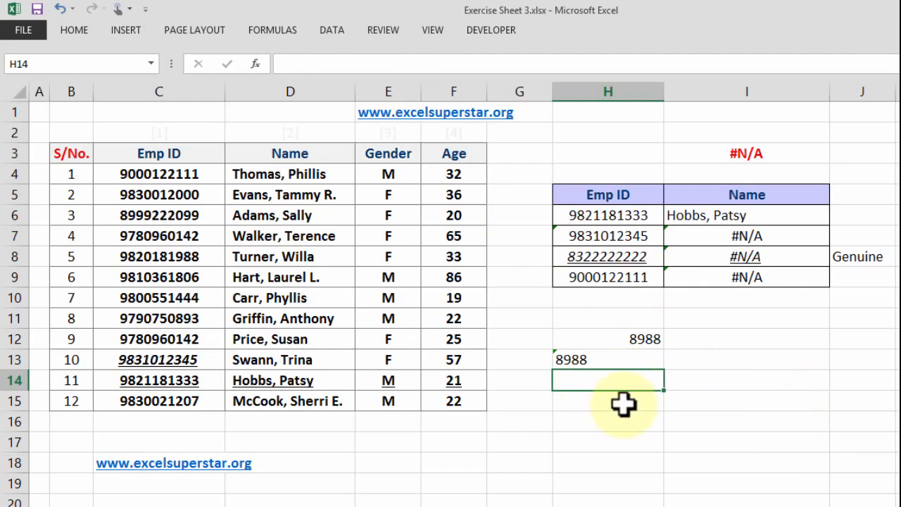
pyautogui.moveTo(597, 333); pyautogui.dragTo(597, 360)
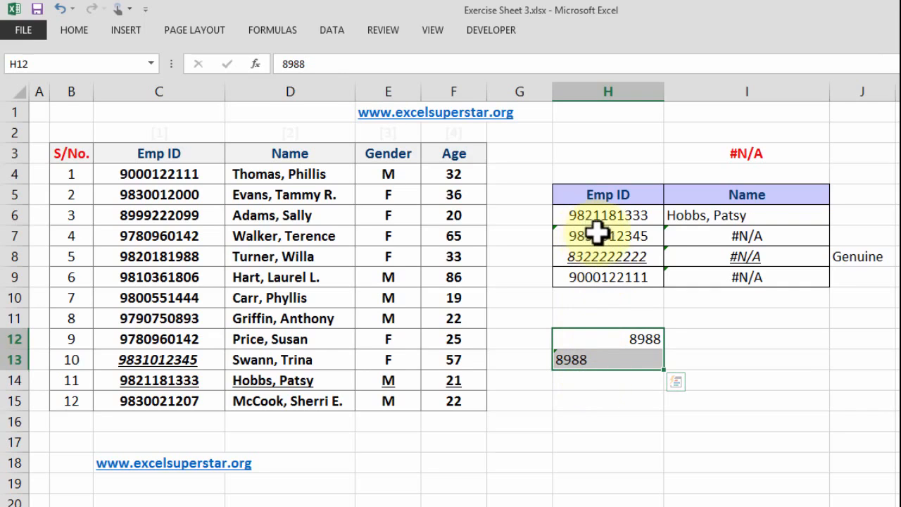
# Compare the ID in H7 with the source Emp IDs in C4:C13, and convert H7's text-stored ID to a number.
pyautogui.click(749, 234)
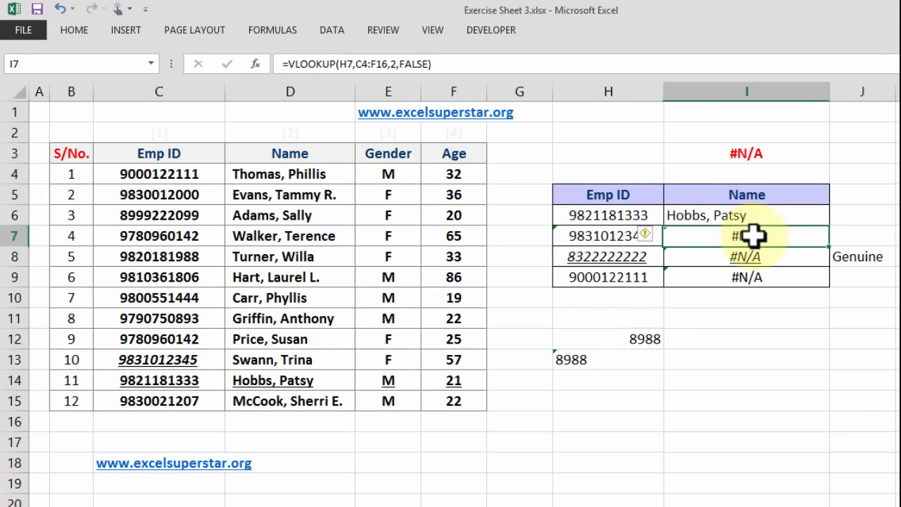
pyautogui.click(584, 233)
pyautogui.moveTo(166, 176); pyautogui.dragTo(181, 359)
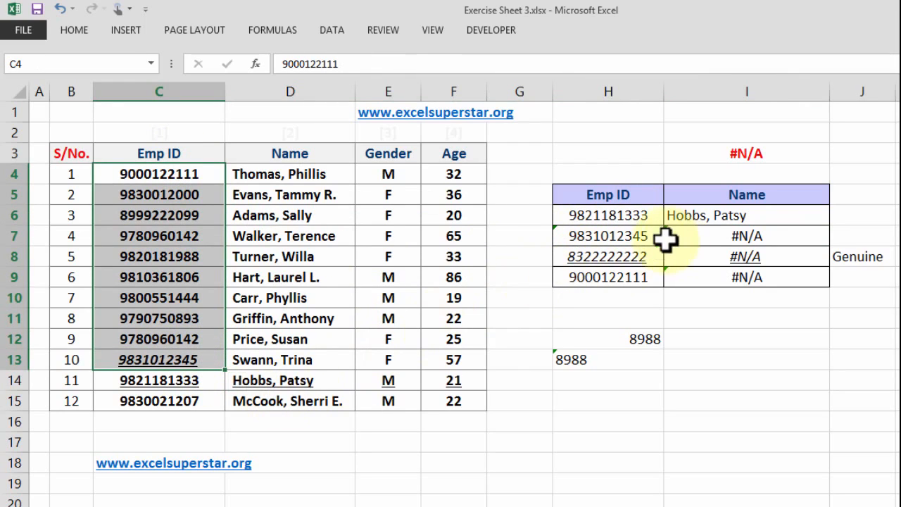
pyautogui.click(567, 238)
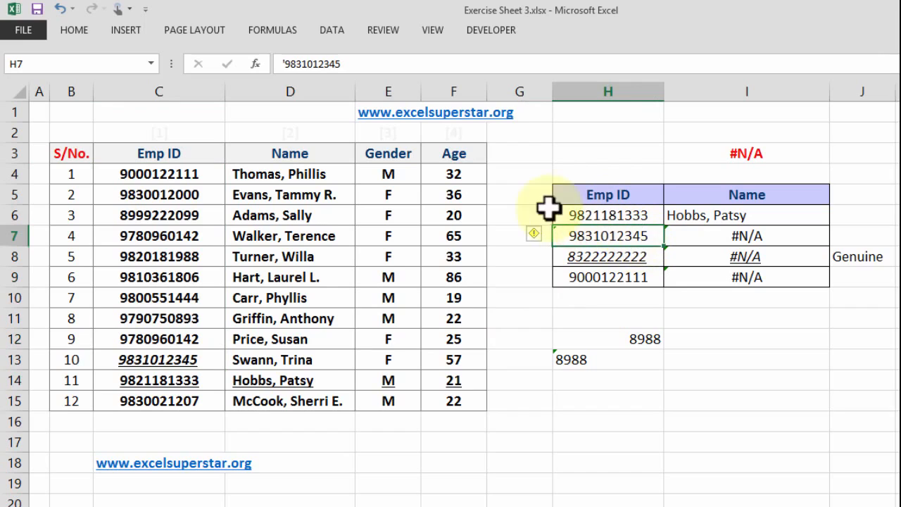
pyautogui.click(535, 236)
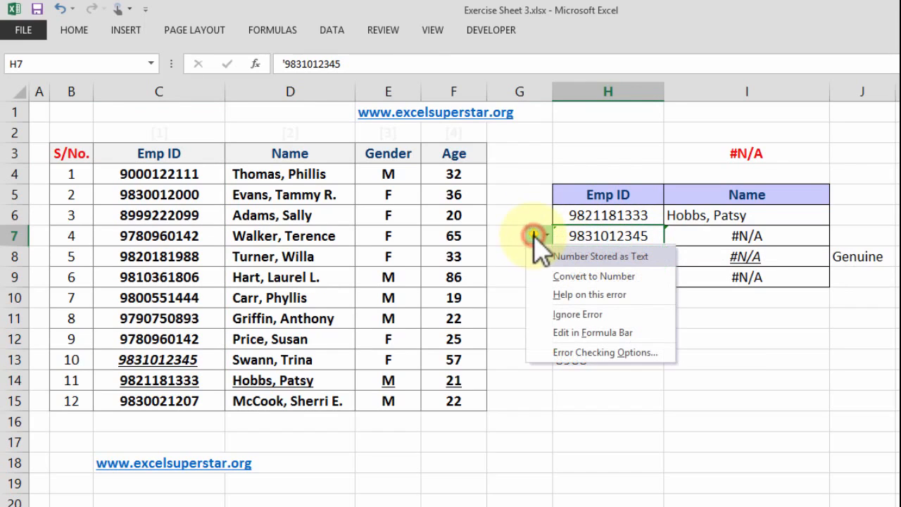
pyautogui.click(579, 276)
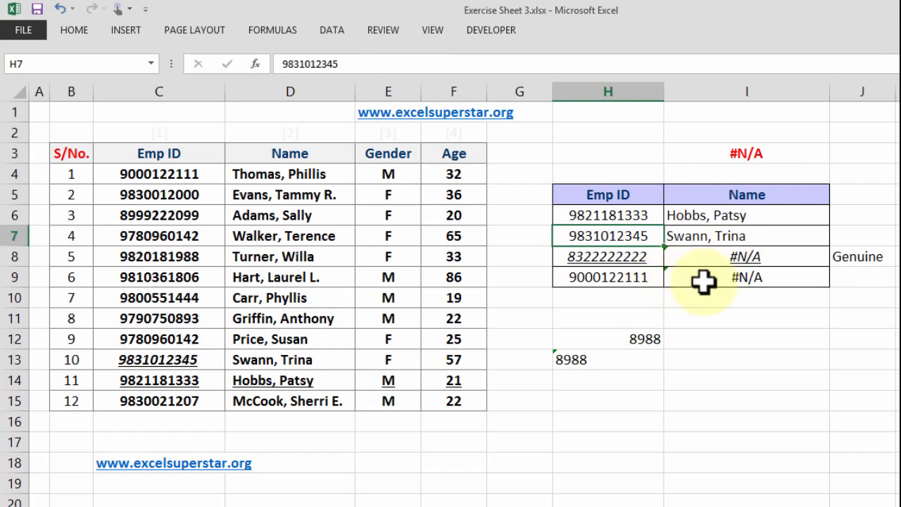
# Bold the Emp ID and Name cells H9:I9, and check the ID value in H9.
pyautogui.moveTo(718, 280); pyautogui.dragTo(627, 283)
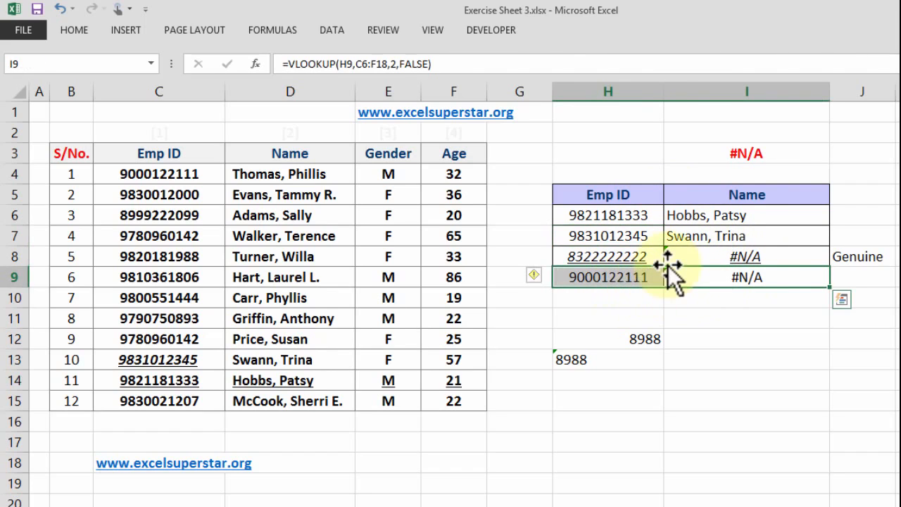
pyautogui.hotkey('ctrl', 'b')
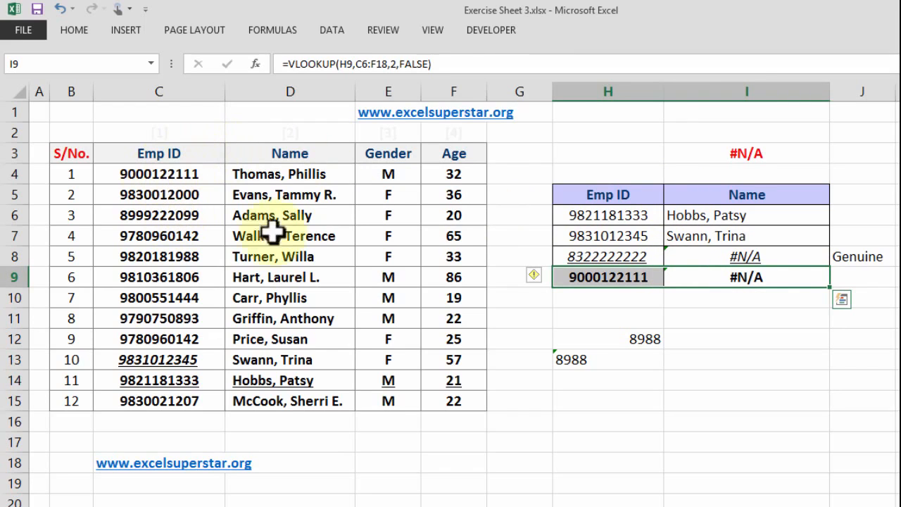
pyautogui.click(625, 280)
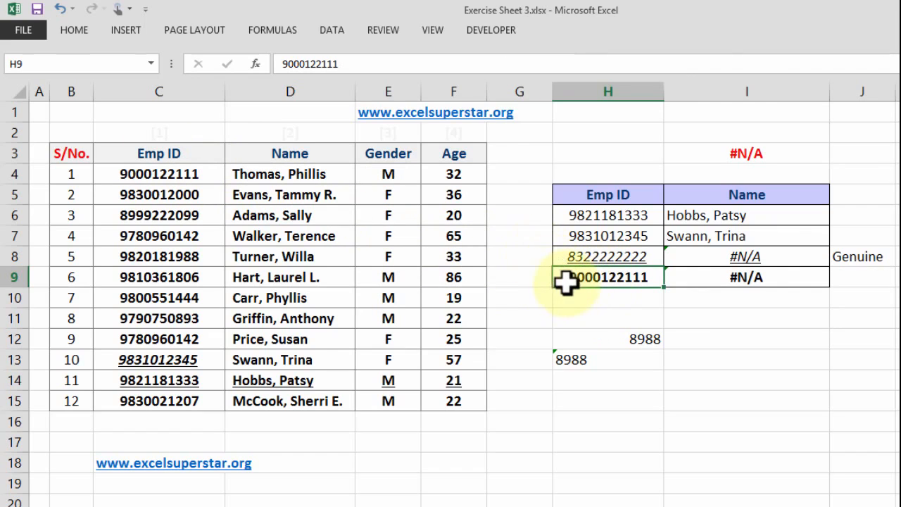
# Examine the table range referenced by each VLOOKUP formula from I6 down to I9.
pyautogui.click(722, 211)
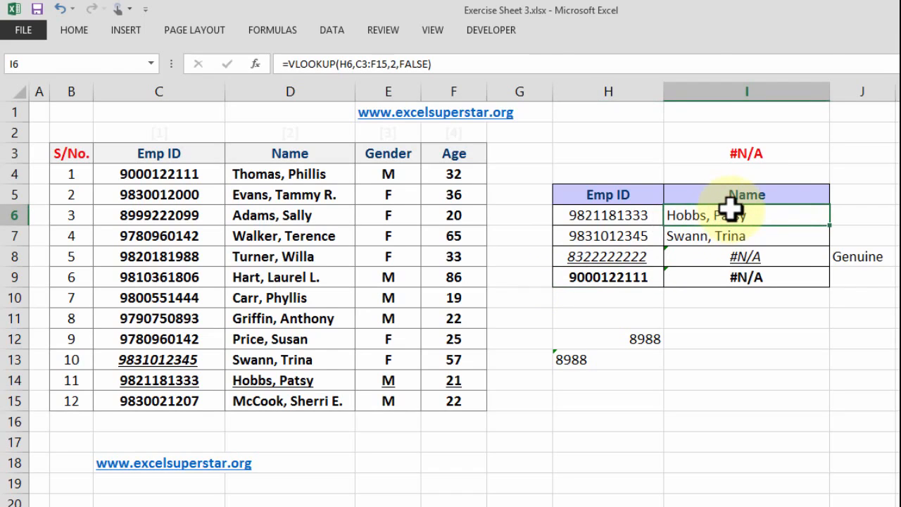
pyautogui.press('F2')
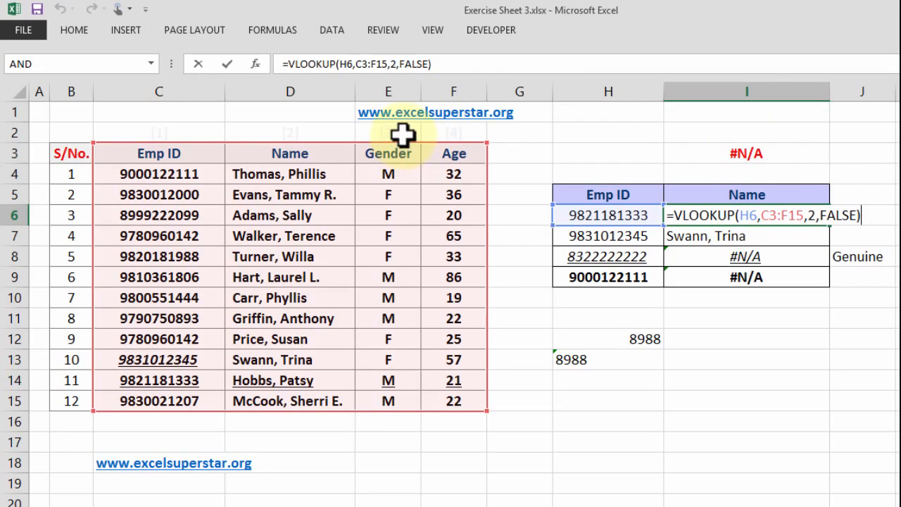
pyautogui.press('Return')
pyautogui.press('F2')
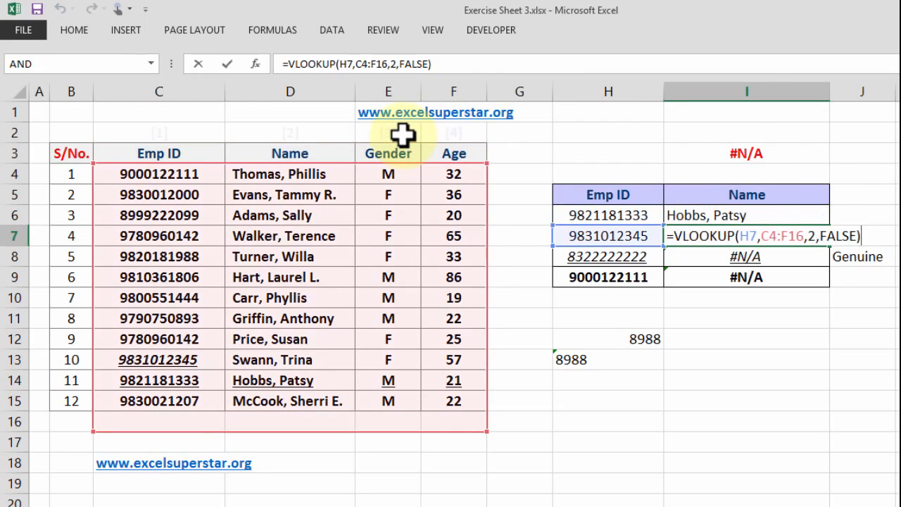
pyautogui.press('Return')
pyautogui.press('F2')
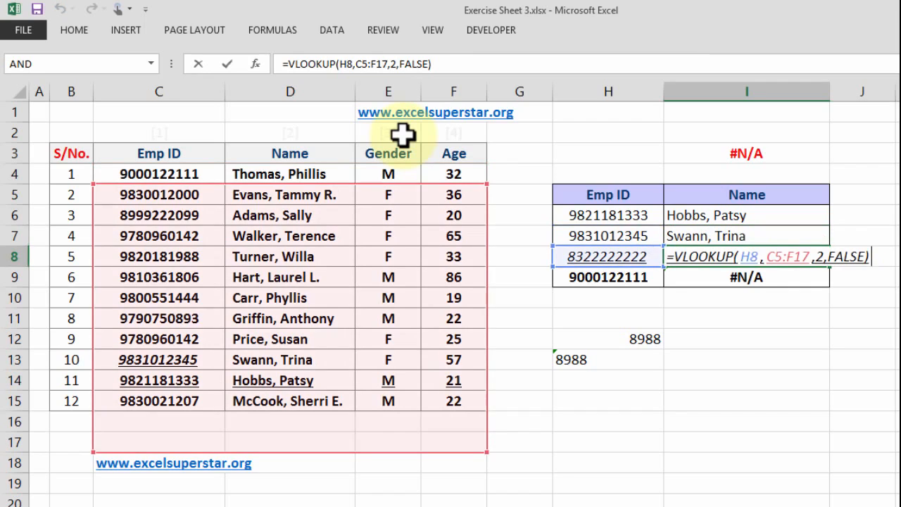
pyautogui.press('Return')
pyautogui.press('F2')
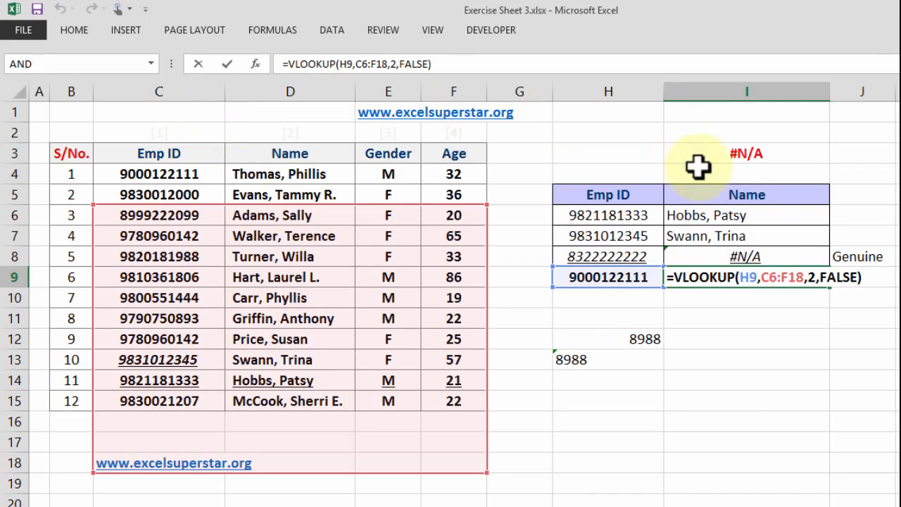
# Make the table range in I6's VLOOKUP absolute as $C$3:$F$15, and fill the formula down to I9.
pyautogui.click(749, 214)
pyautogui.doubleClick(748, 215)
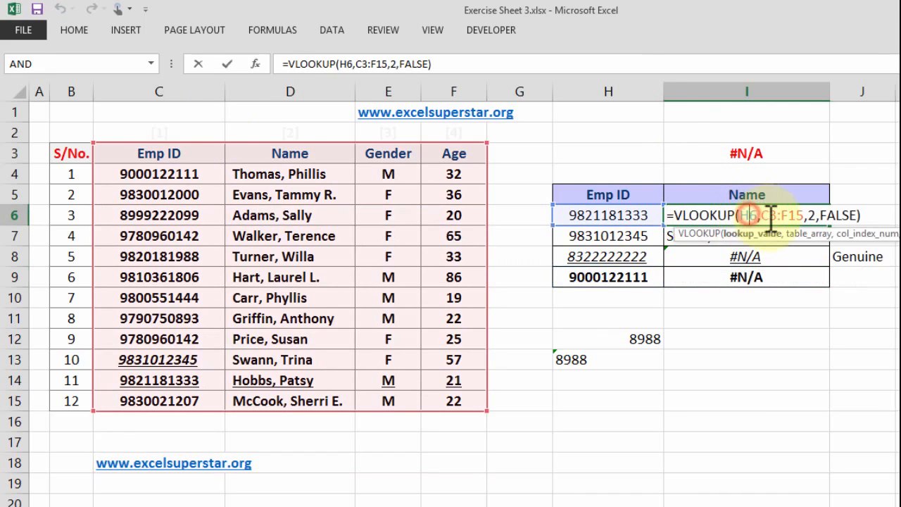
pyautogui.moveTo(804, 221); pyautogui.dragTo(807, 222)
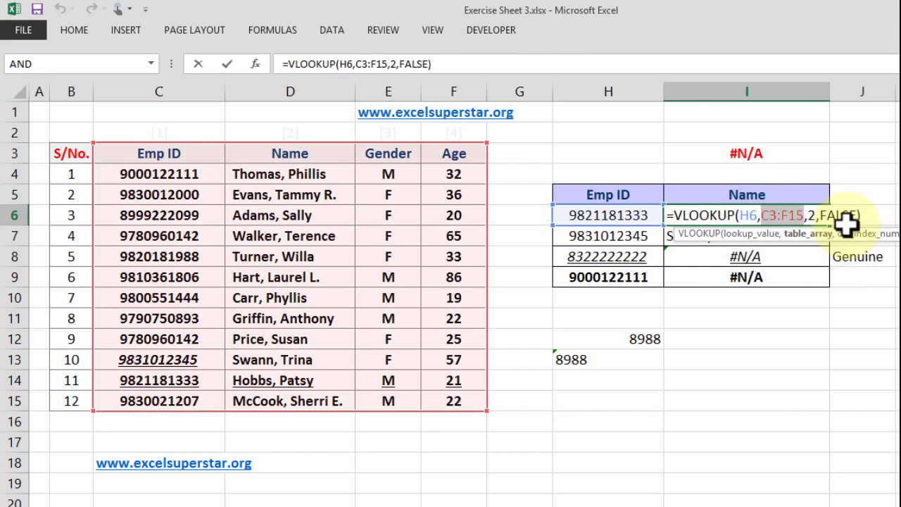
pyautogui.press('F4')
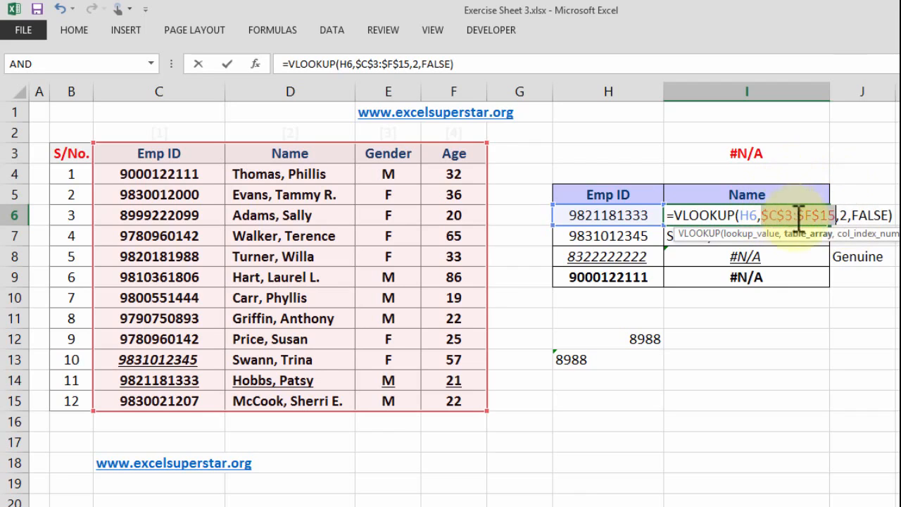
pyautogui.press('Return')
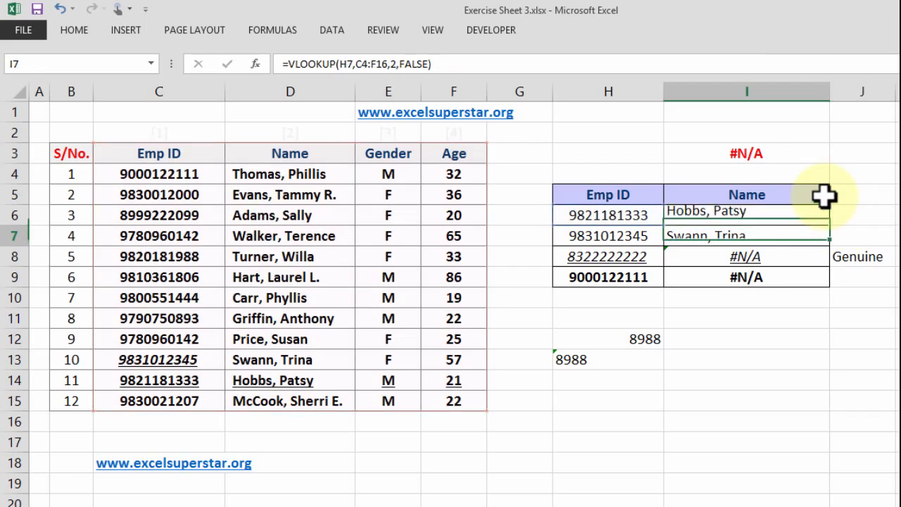
pyautogui.click(819, 221)
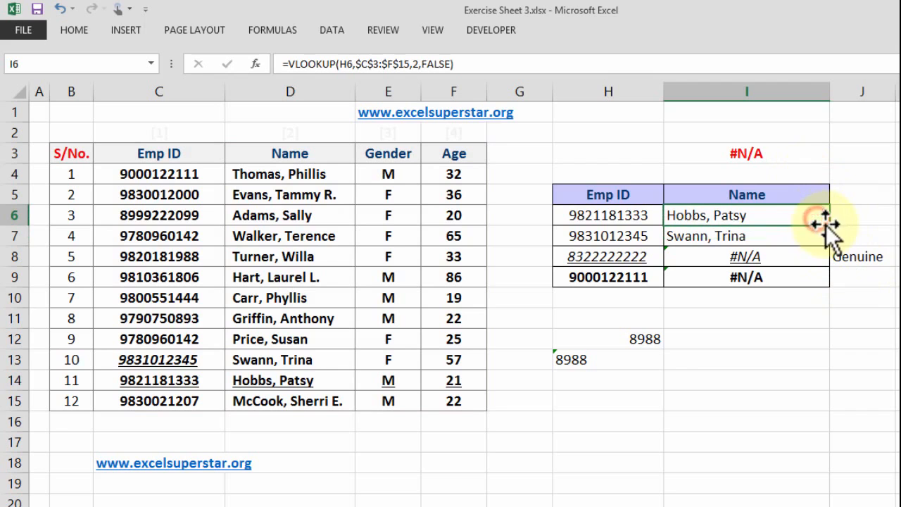
pyautogui.moveTo(830, 226); pyautogui.dragTo(834, 286)
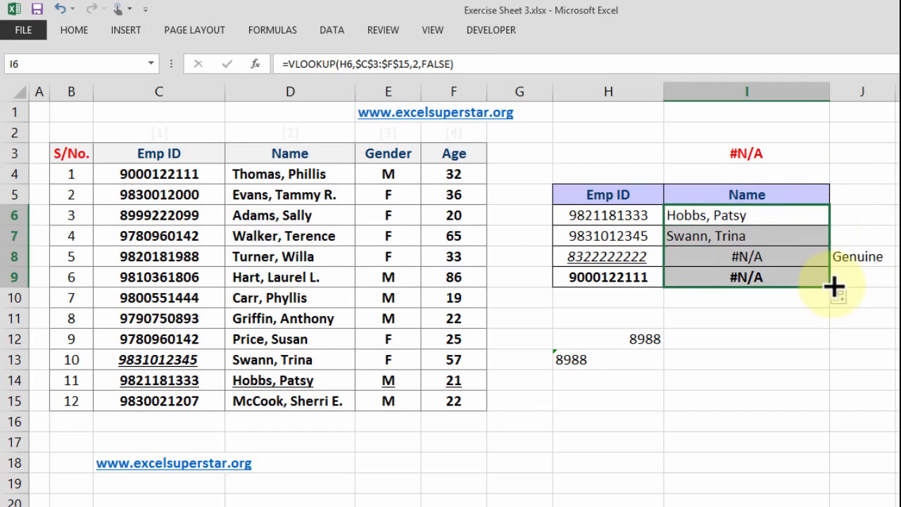